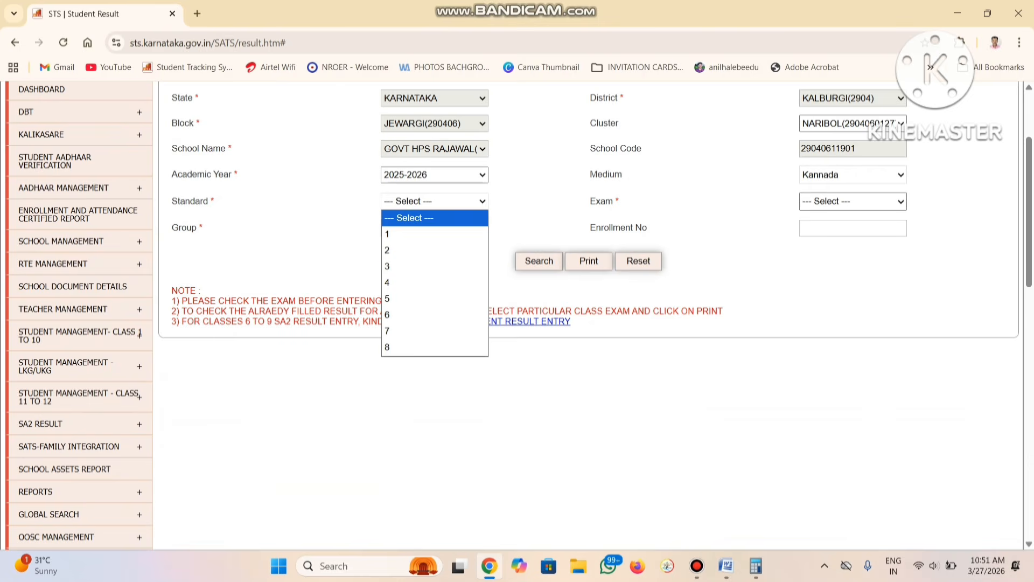
- Set the standard to 6 and check which exams are offered for it
left_click(387, 314)
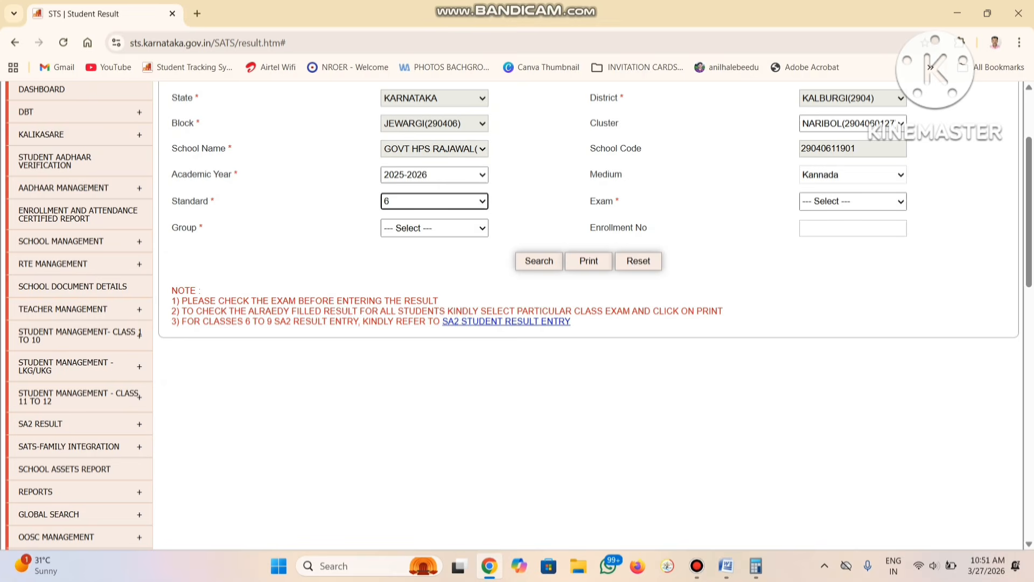
left_click(853, 200)
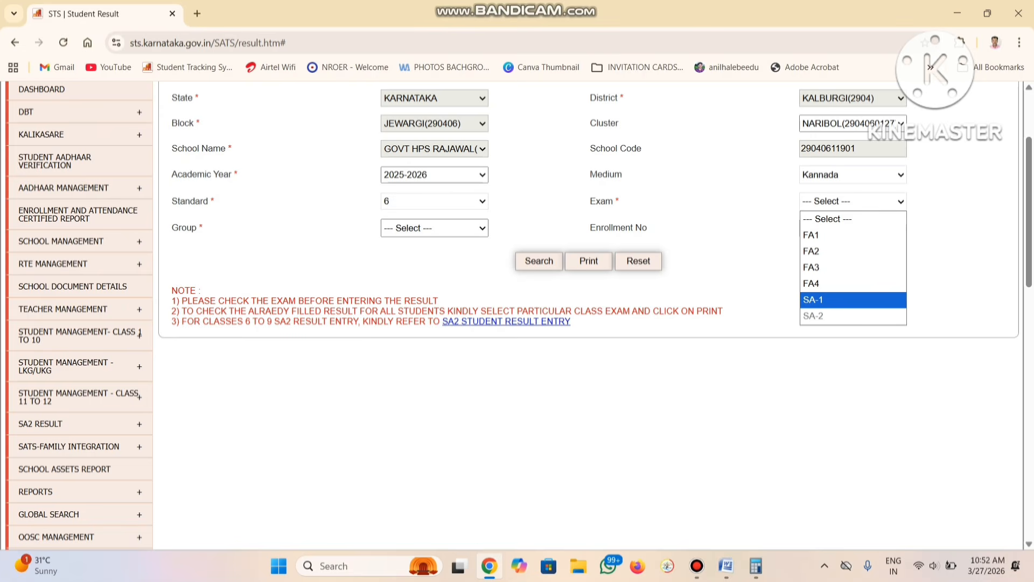
key("Escape")
- Change the standard to 1 and check which exams are offered for it
left_click(434, 201)
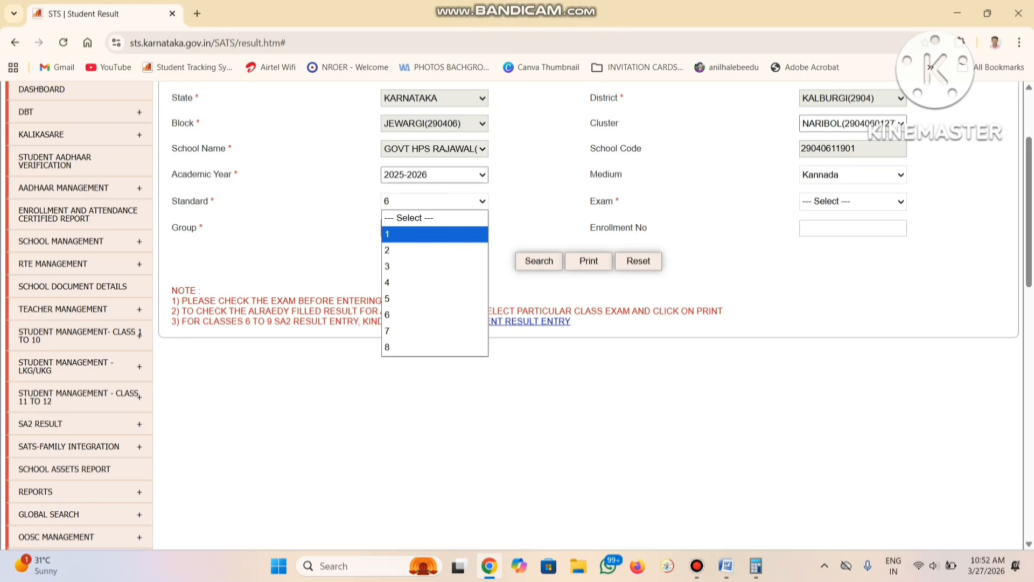
left_click(435, 234)
left_click(852, 202)
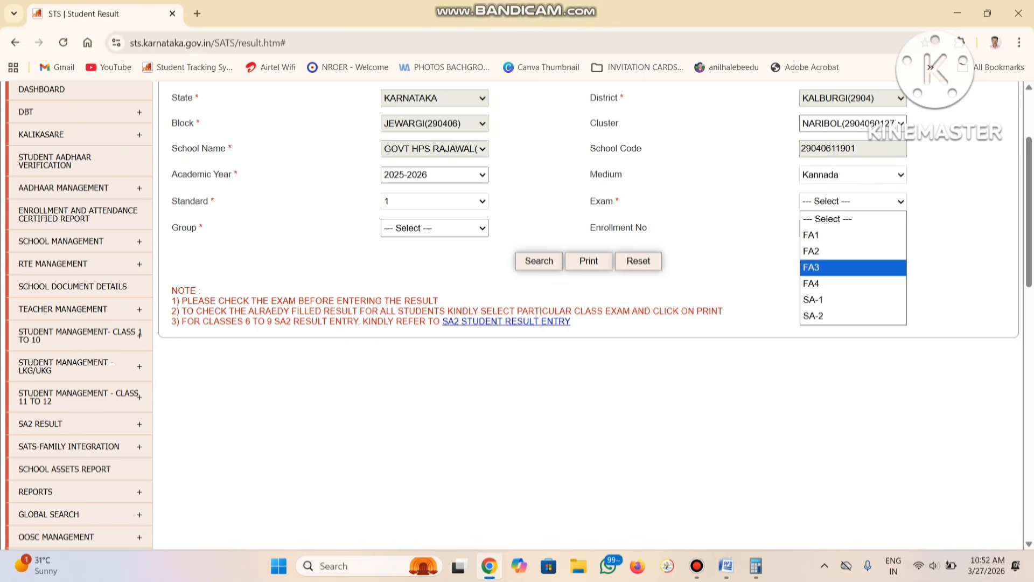
- Open the SA2 Student Result Entry page
scroll(97, 162, "up", 3)
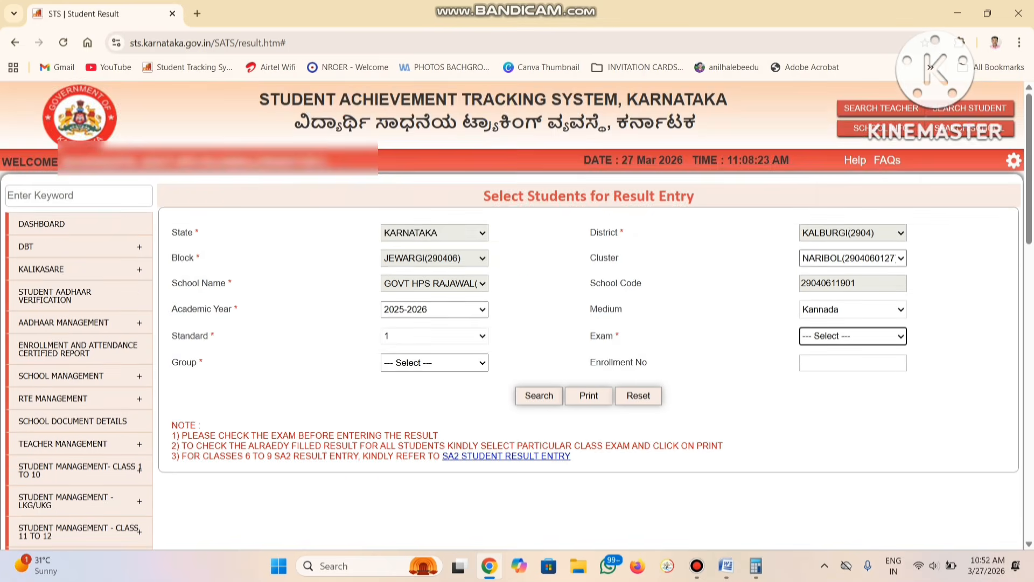
scroll(97, 161, "down", 9)
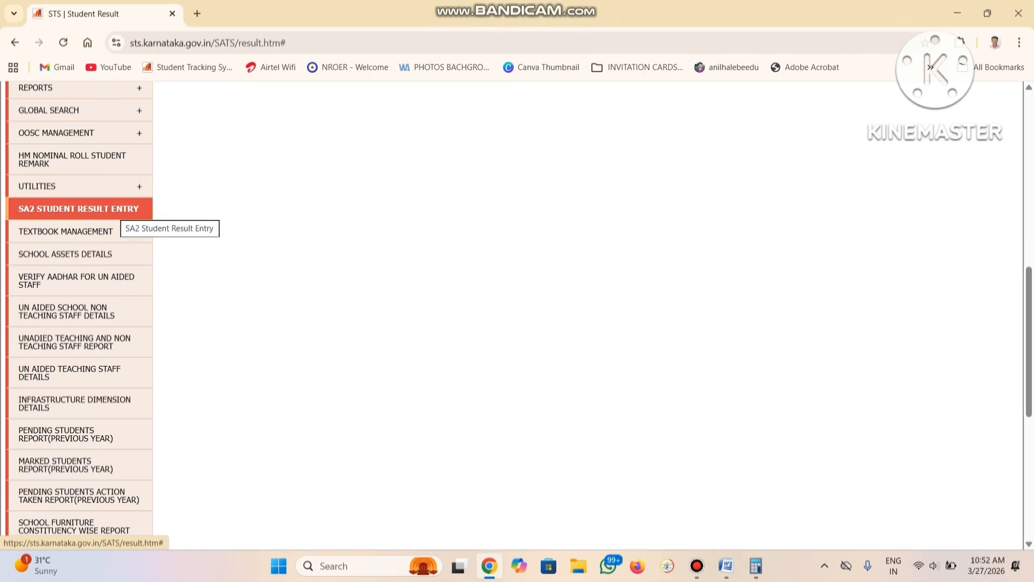
scroll(79, 205, "up", 3)
mouse_move(54, 154)
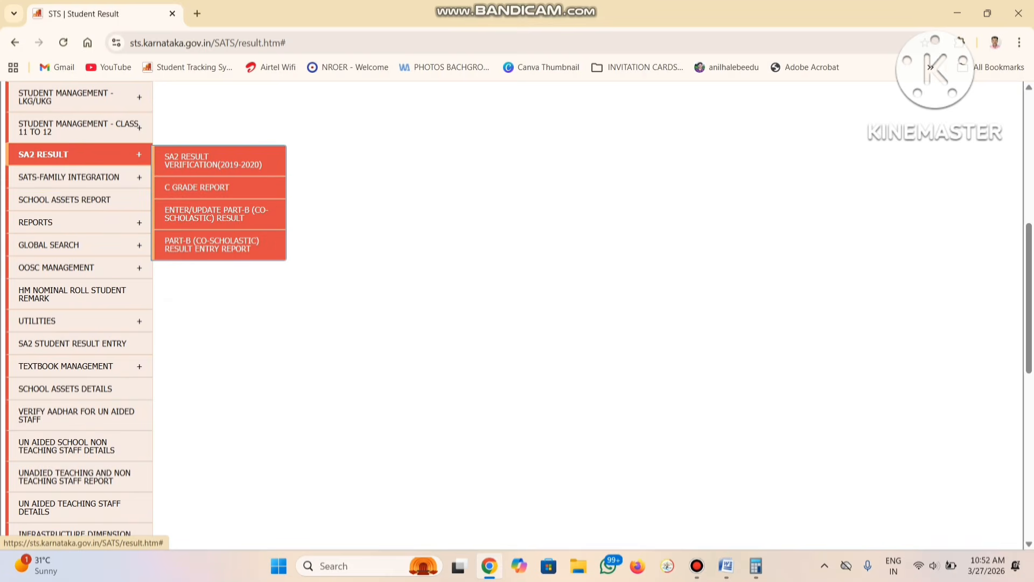
scroll(80, 278, "down", 2)
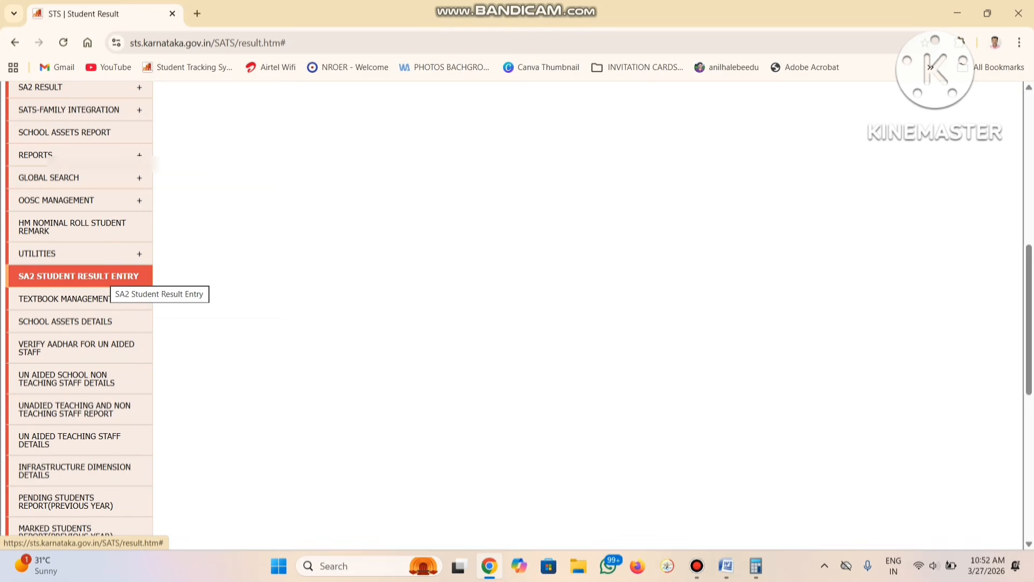
left_click(81, 275)
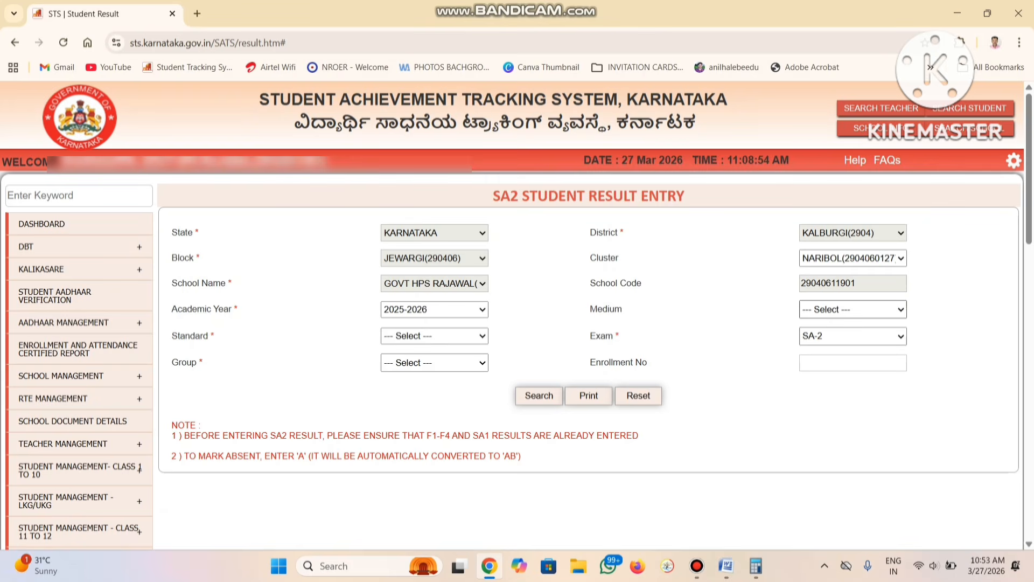
- Set the medium to Kannada and the standard to 6 for the SA2 result entry
left_click(853, 310)
left_click(830, 341)
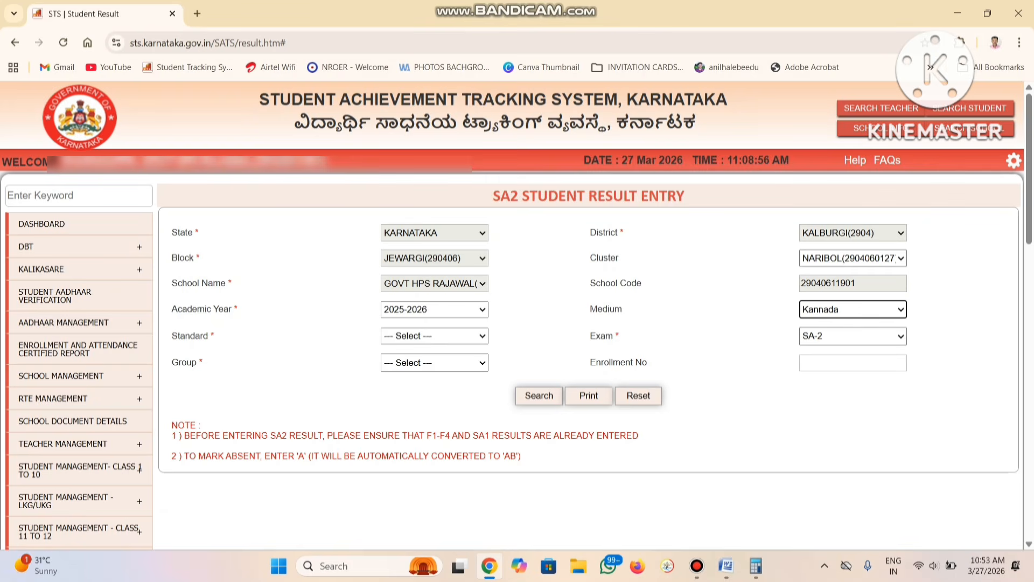
left_click(434, 336)
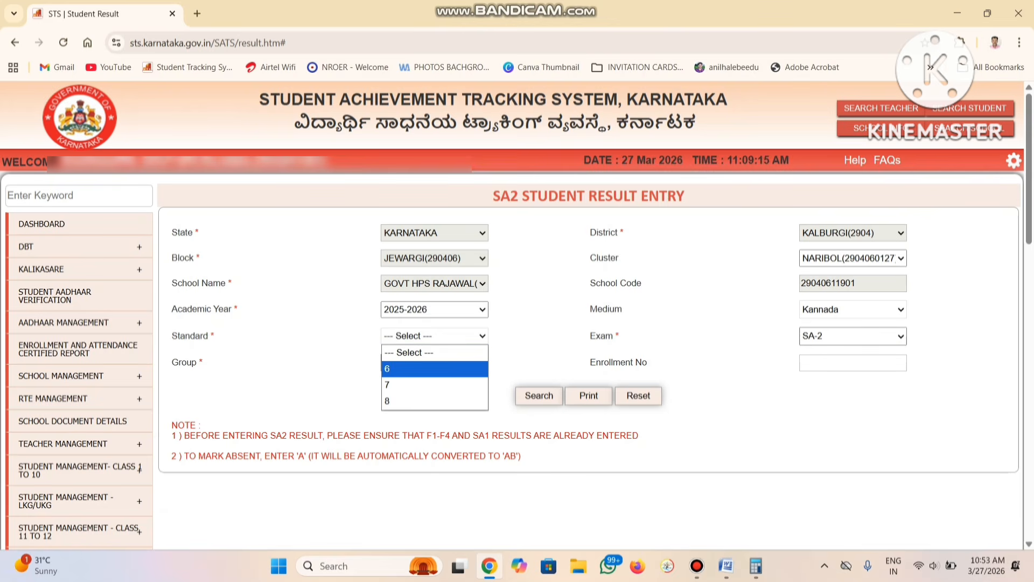
left_click(435, 369)
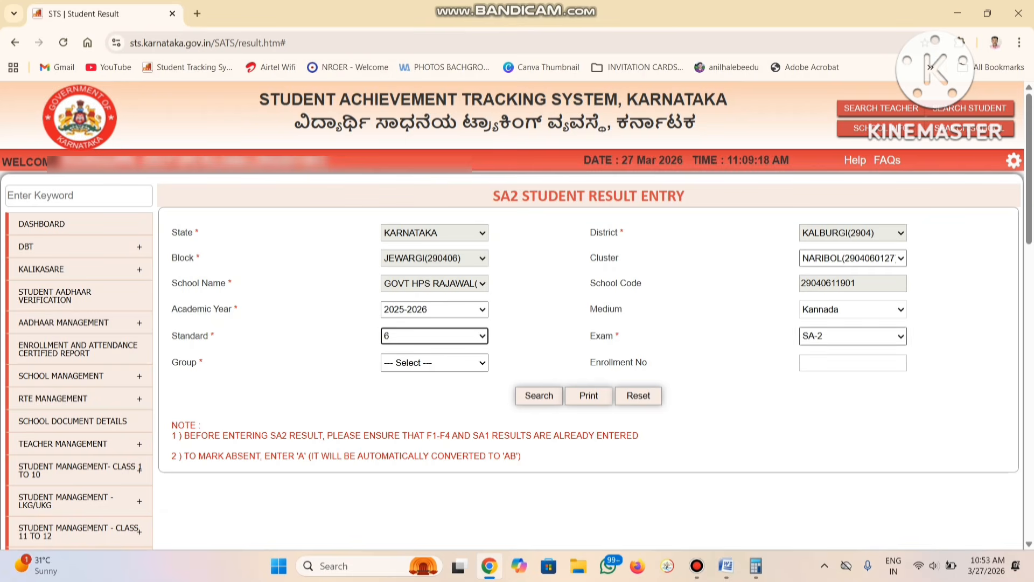
- Select the SA-2 exam and the group KM_Kan_Eng_Hin, and search for the matching students
left_click(852, 335)
key("Return")
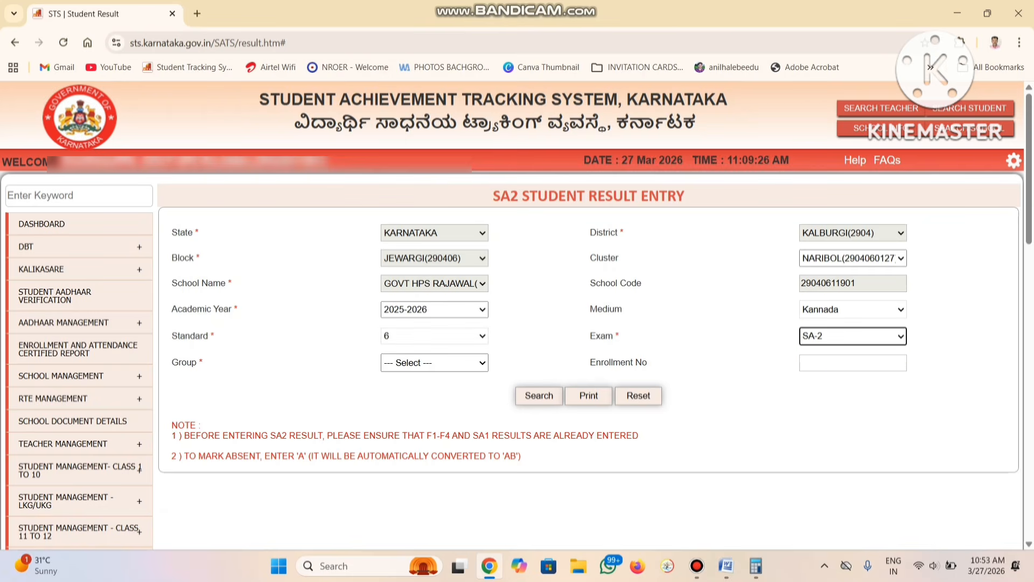
left_click(434, 362)
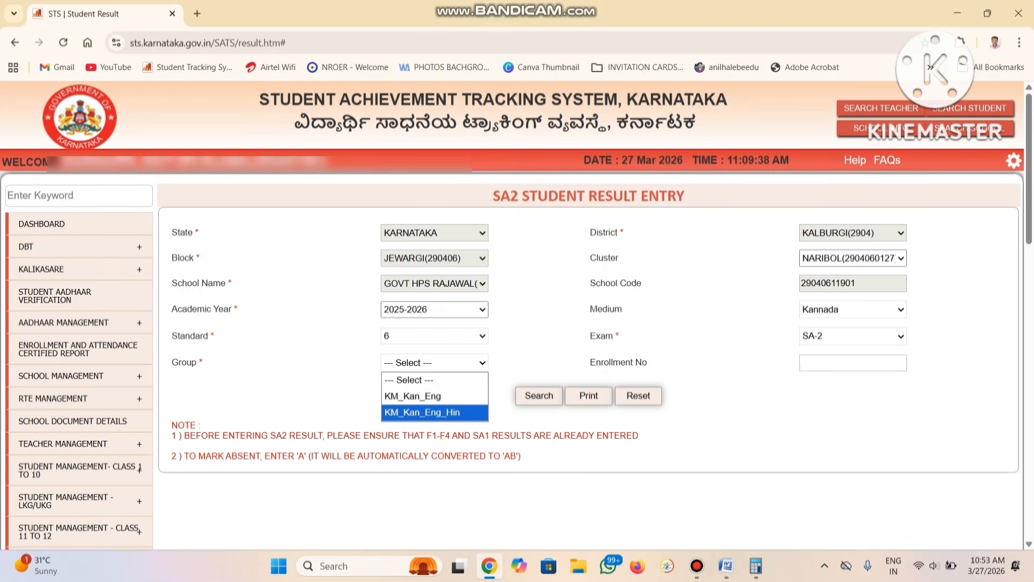
key("Return")
left_click(539, 395)
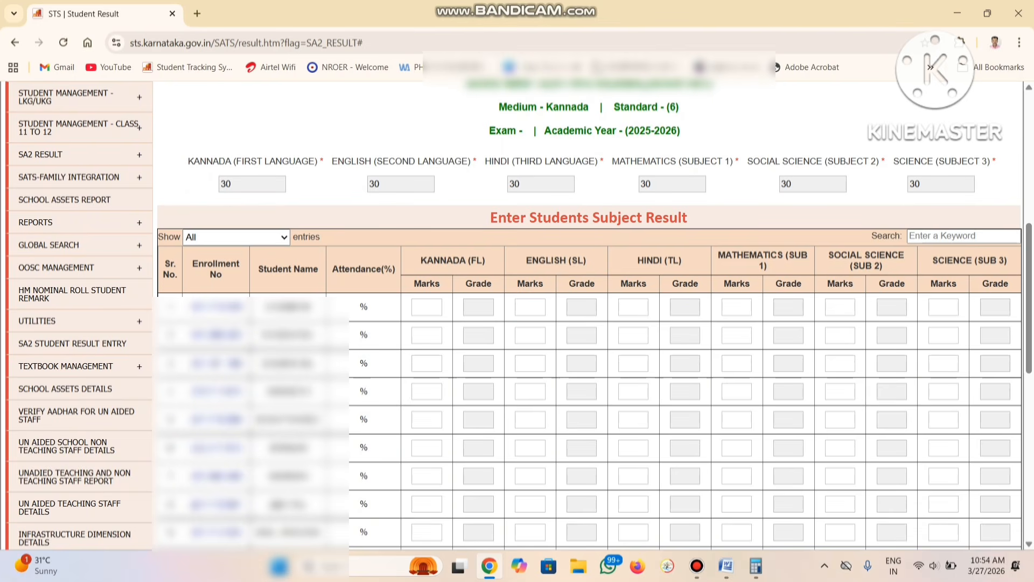
- Calculate 30 × 45 ÷ 50 in Calculator to convert the first student's Kannada marks, and return to the result table
left_click(426, 307)
left_click(755, 565)
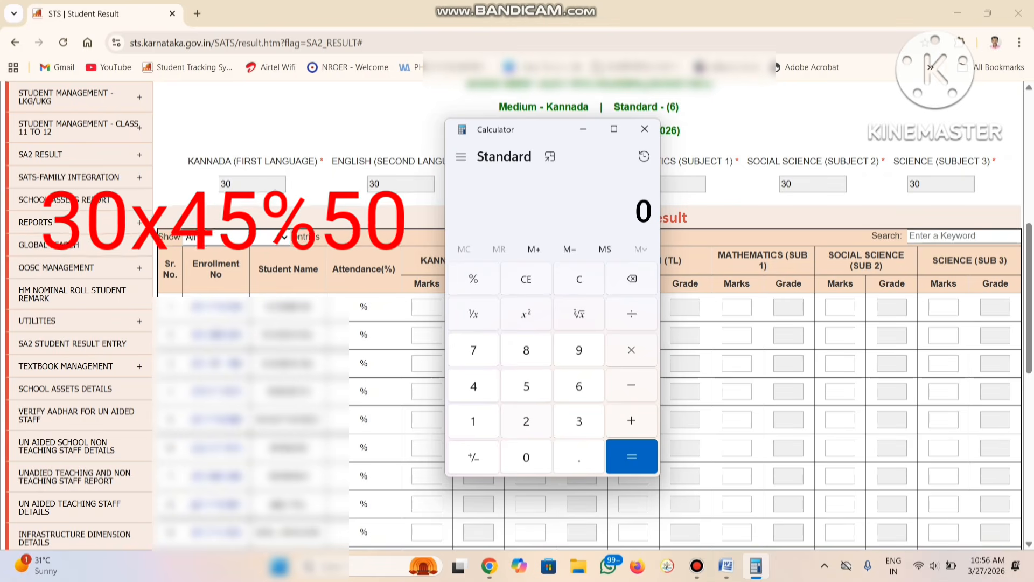
type("3")
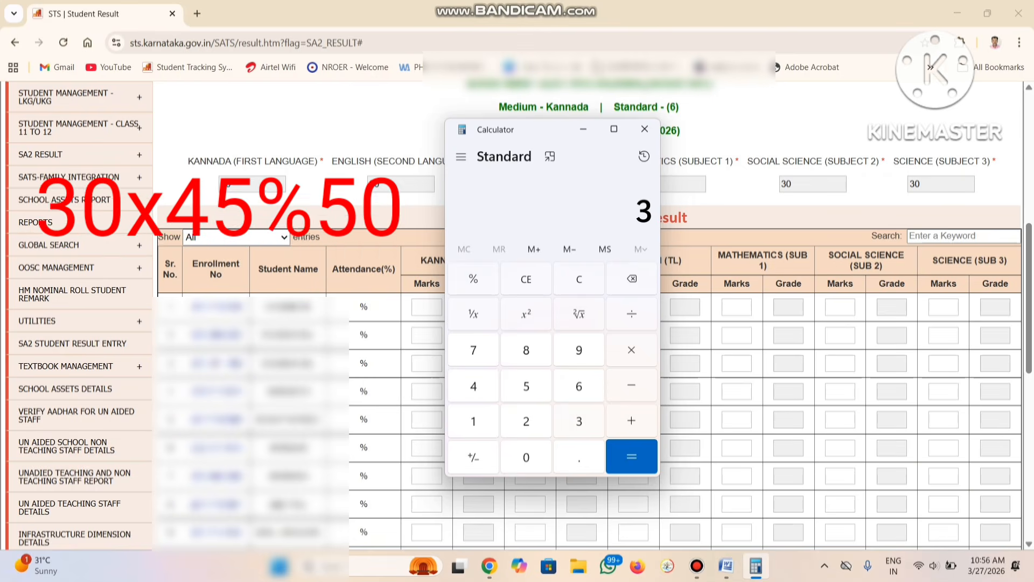
type("0")
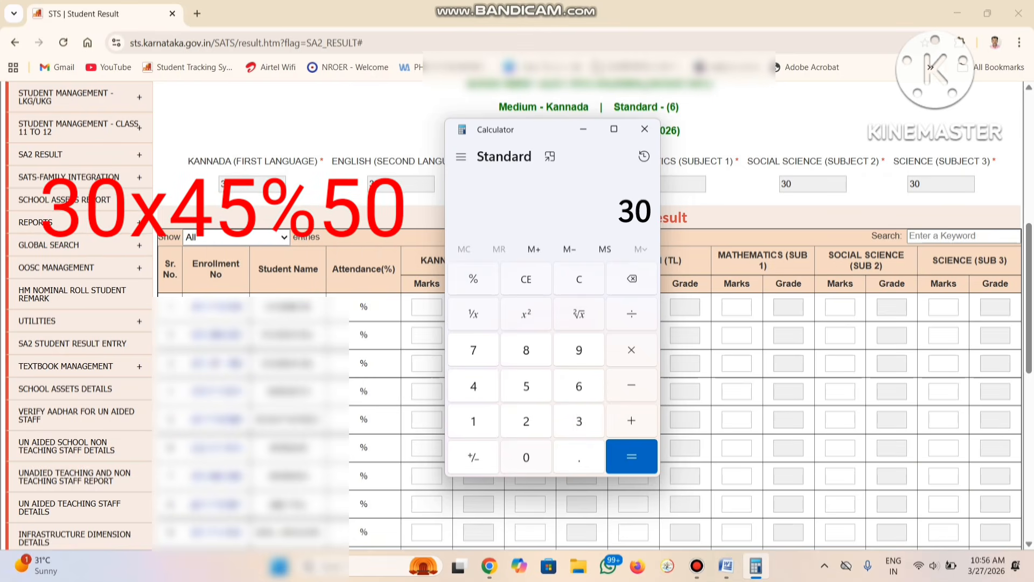
type("*")
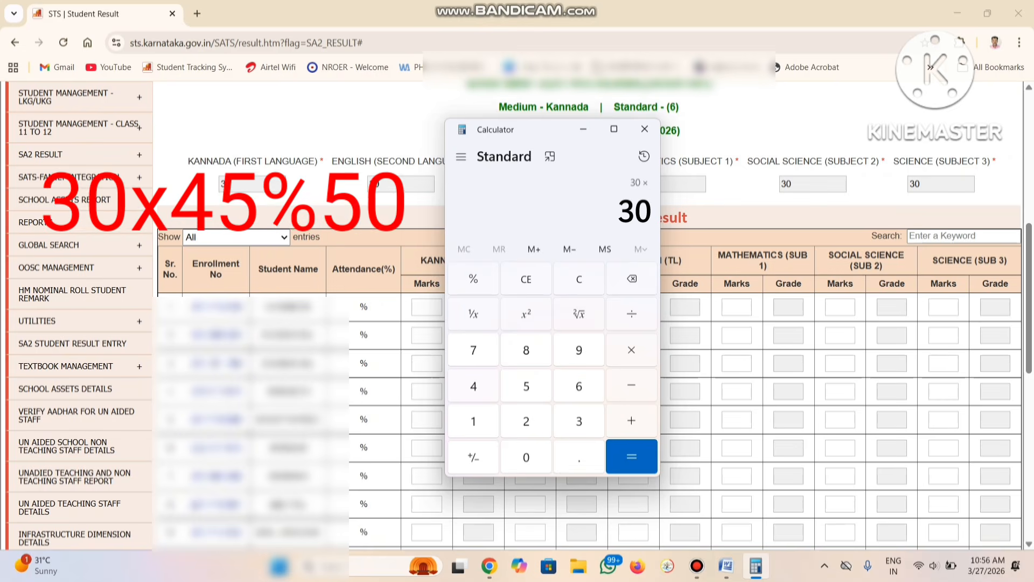
type("45")
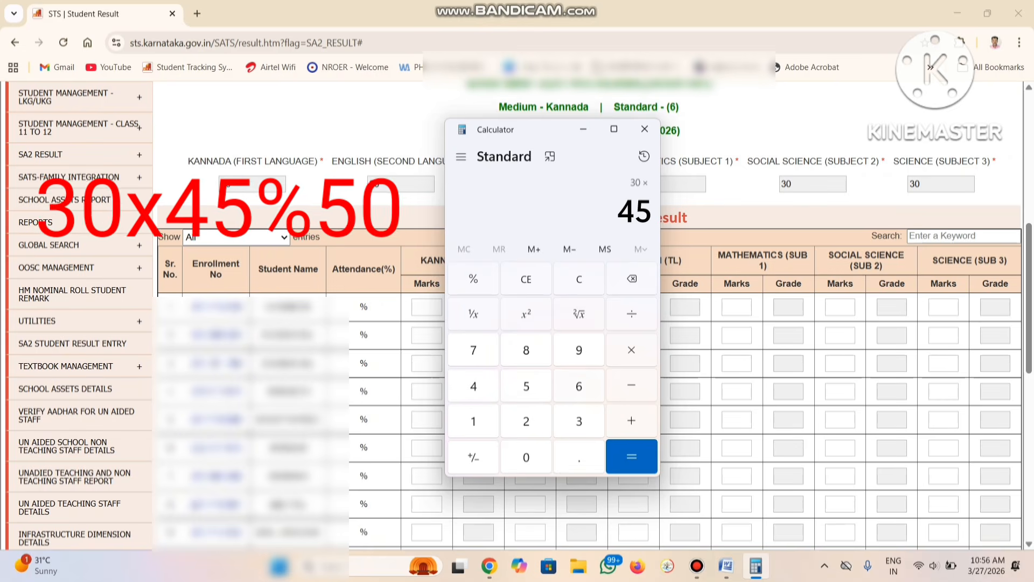
type("+")
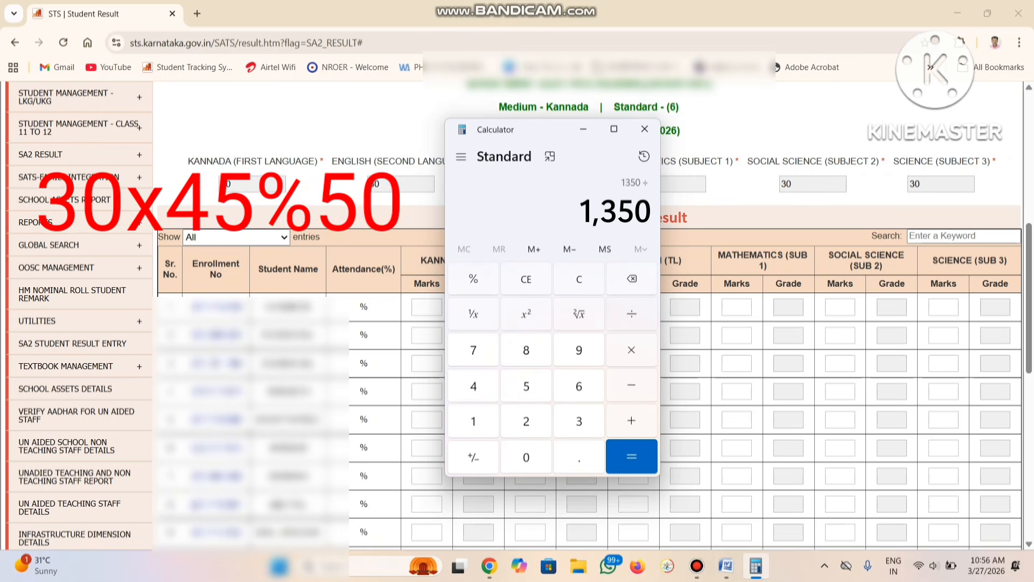
type("5")
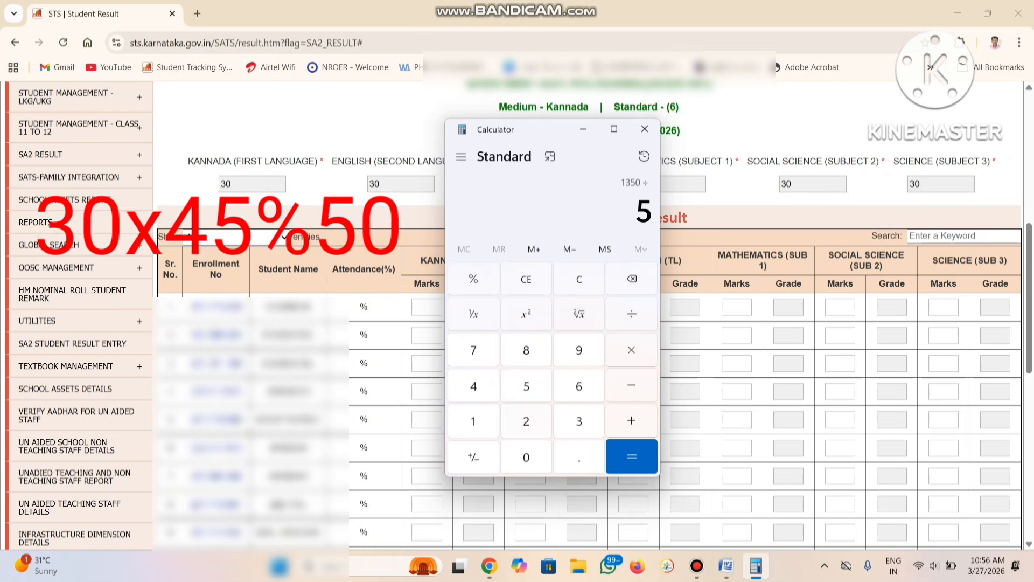
type("0")
key("Return")
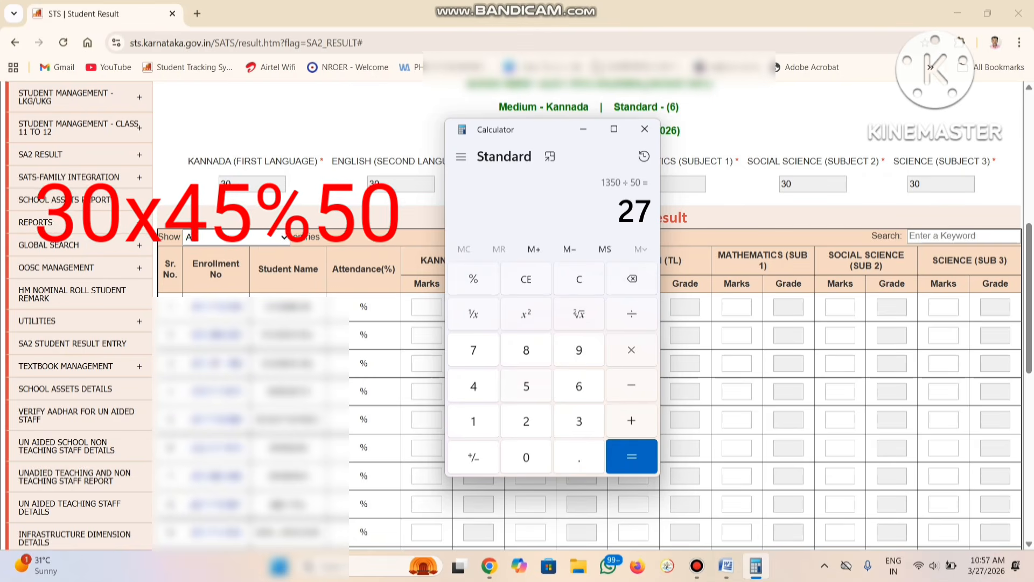
left_click(583, 130)
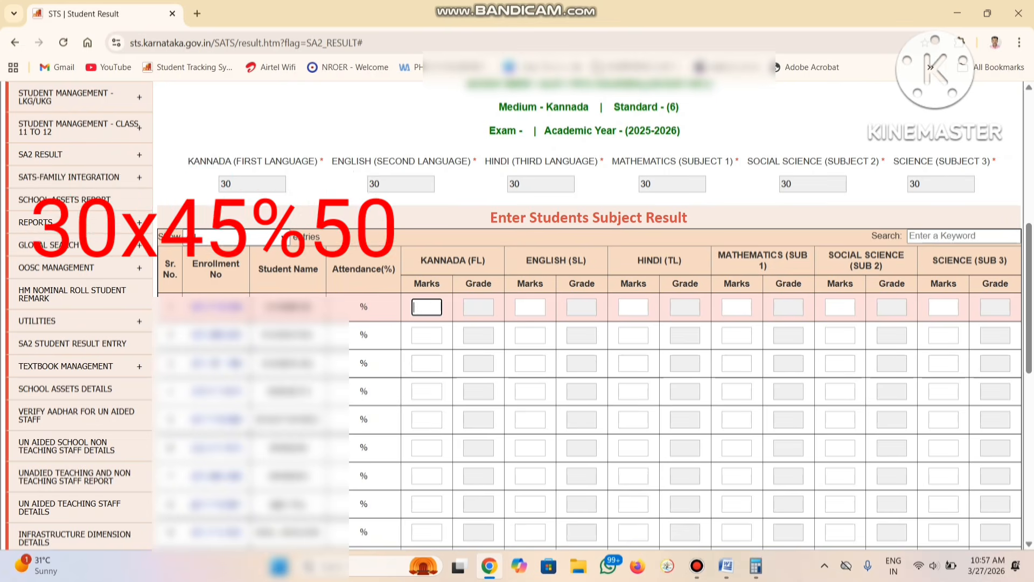
- Enter Kannada (FL) marks of 27, 25 and 26 for the first three students
type("27")
key("Tab")
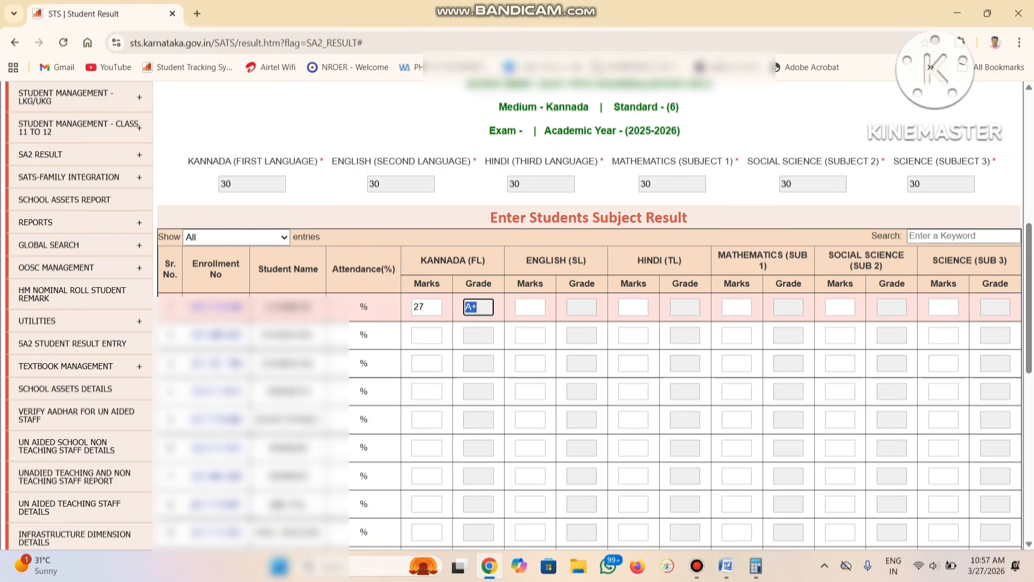
key("Tab")
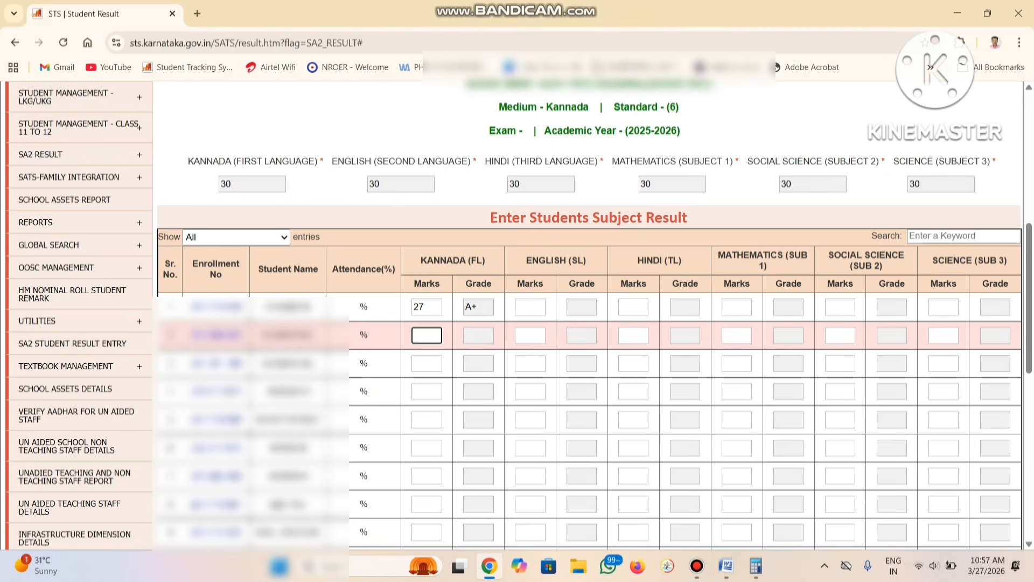
type("25")
key("Tab")
key("Tab")
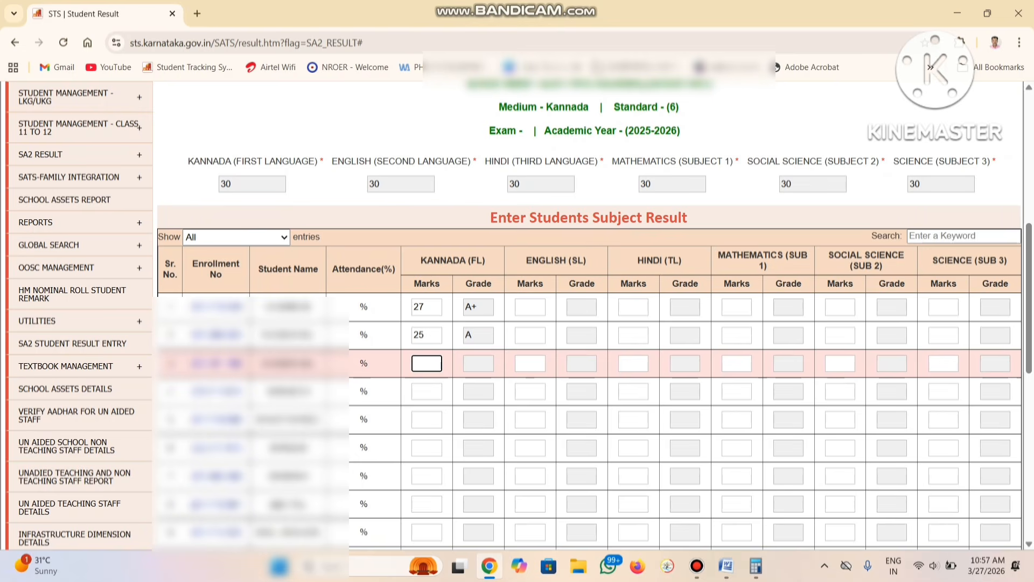
type("26")
key("Tab")
key("Tab")
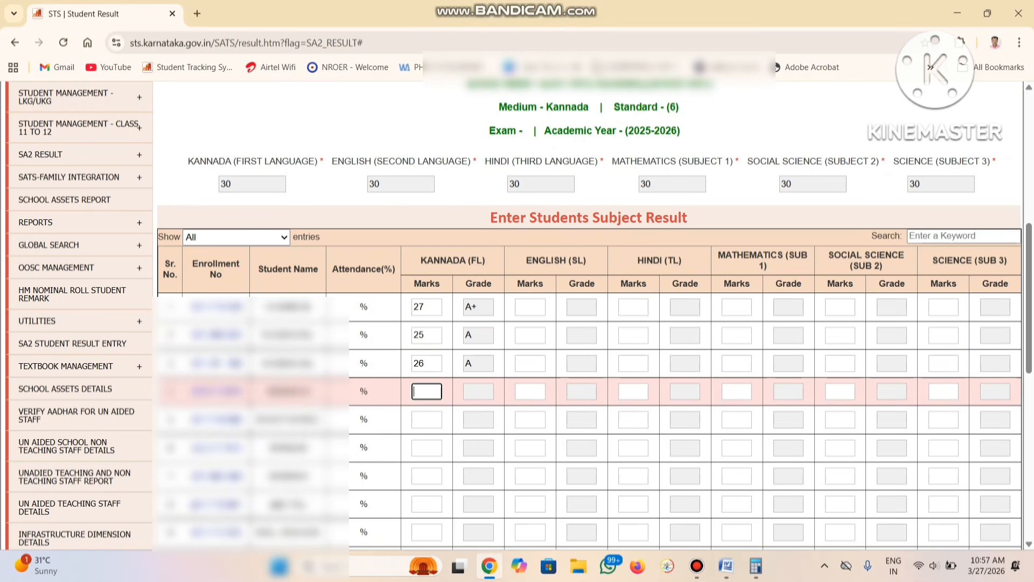
- Enter Kannada (FL) marks of 21, 20 and 18 for the fourth, fifth and sixth students
type("21")
key("Tab")
key("Tab")
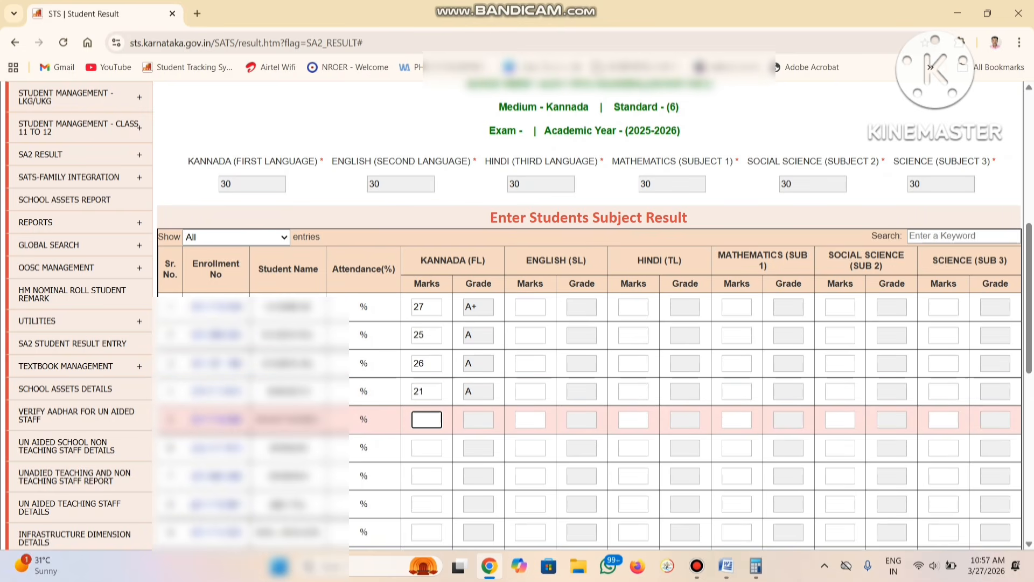
type("20")
key("Tab")
key("Tab")
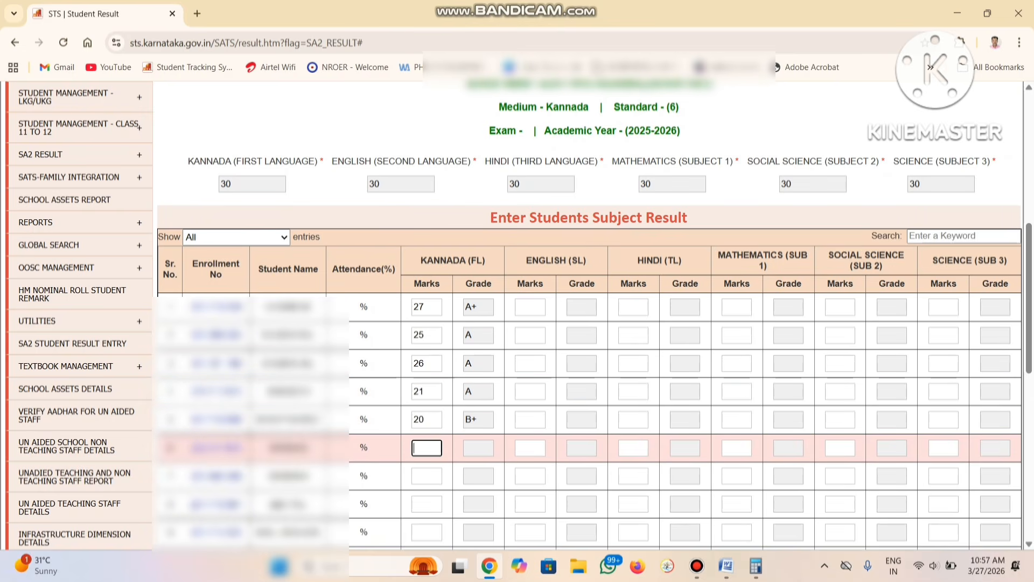
type("18")
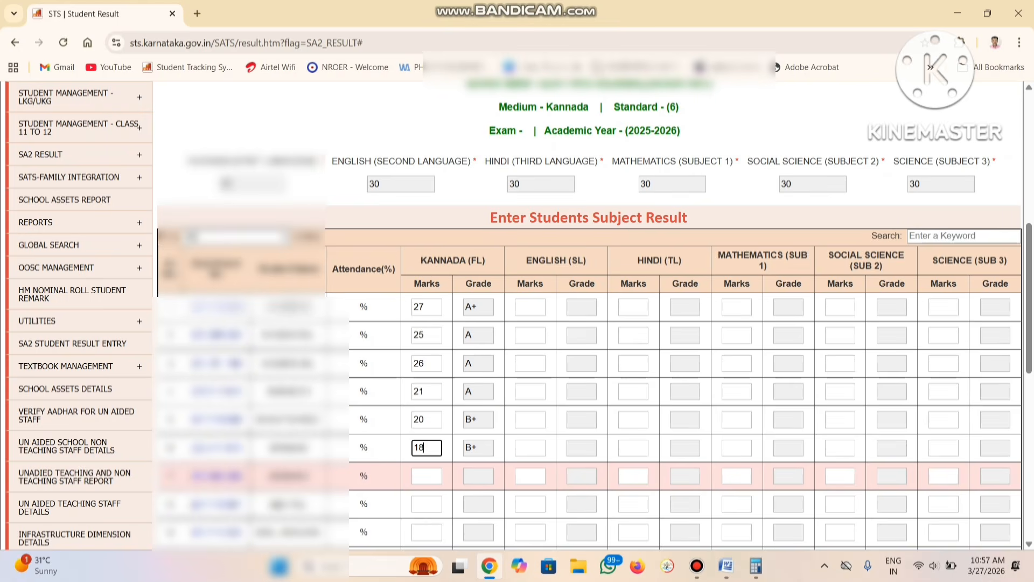
key("Tab")
key("Tab")
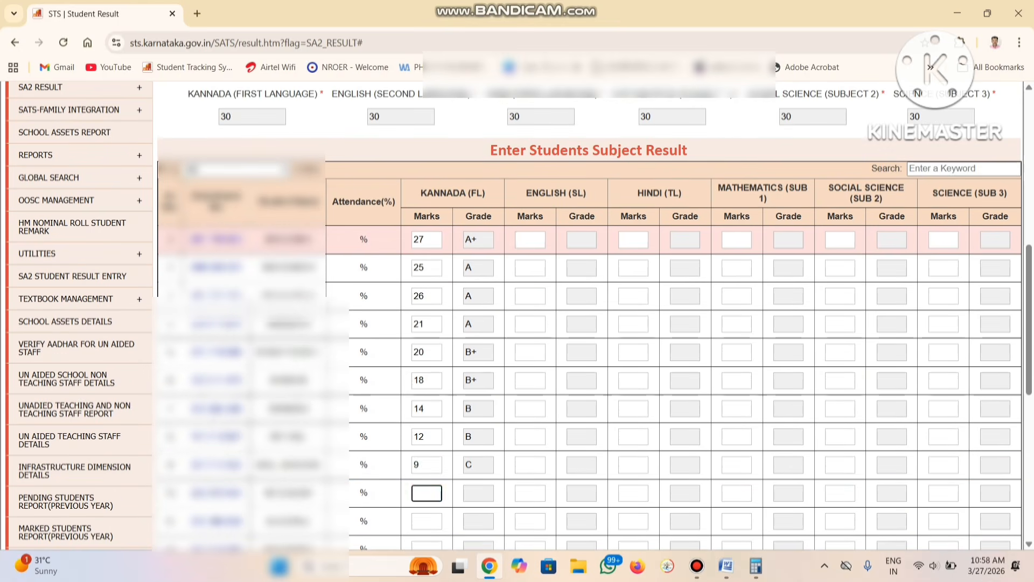
- Look over the students' subject result table down to its submit option and back to the first students
left_click(529, 239)
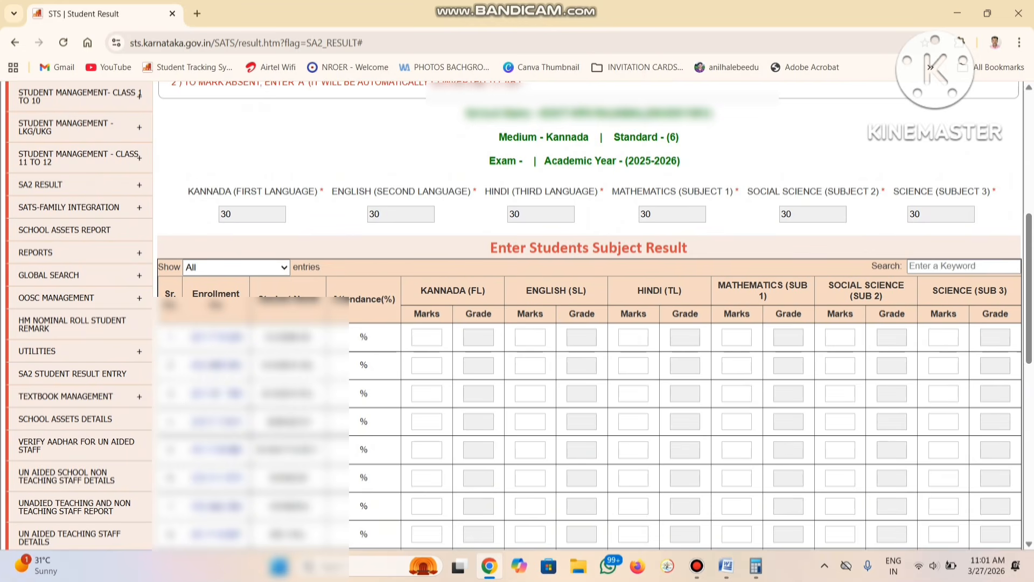
scroll(592, 313, "down", 15)
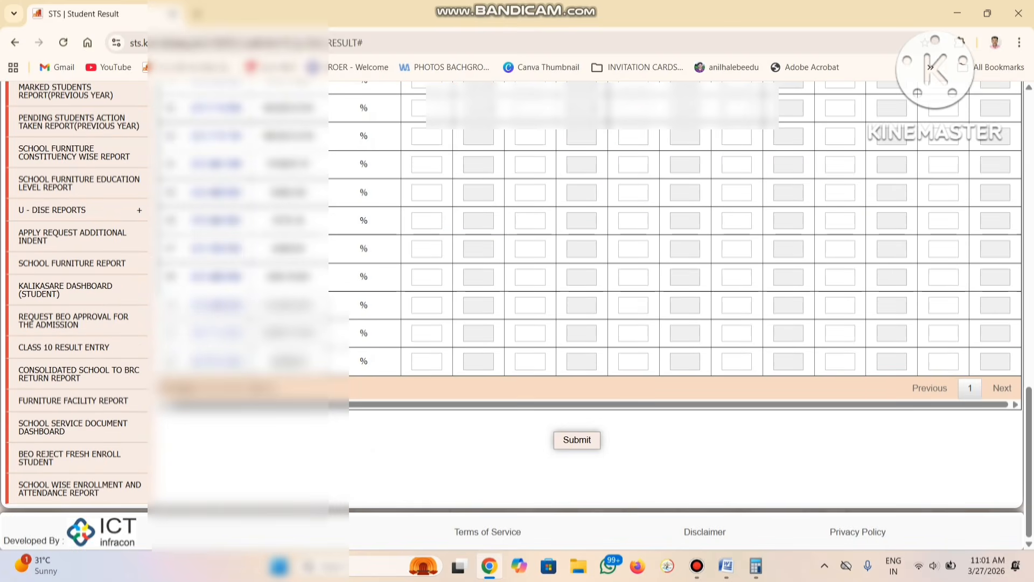
scroll(593, 312, "up", 10)
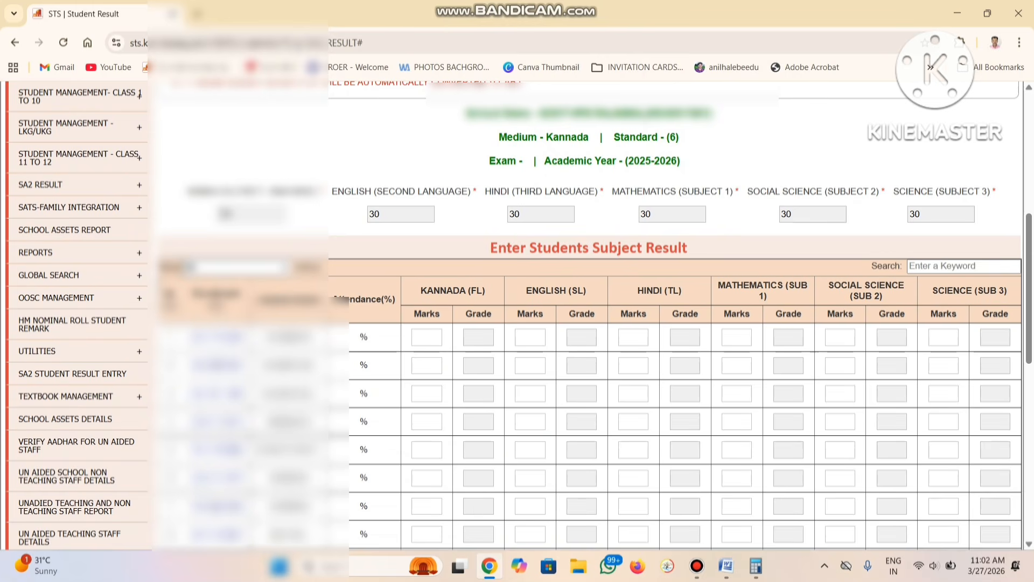